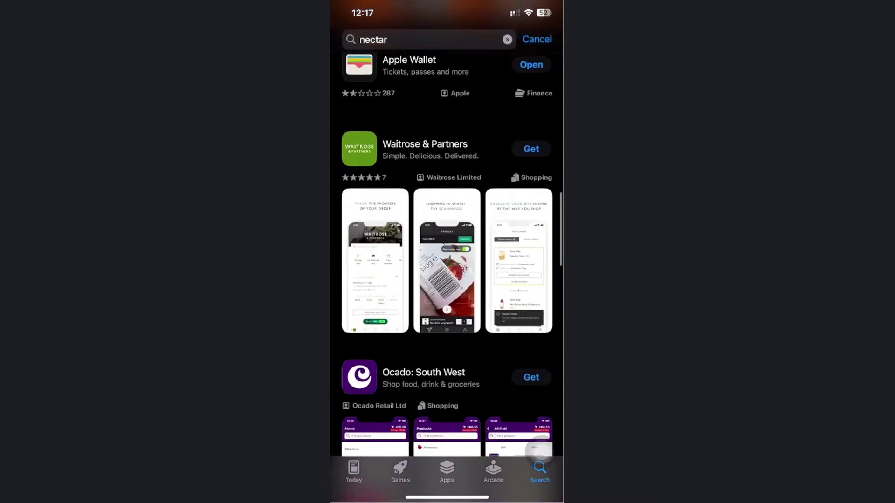
pyautogui.scroll(-3, 447, 280)
pyautogui.scroll(-5, 447, 280)
pyautogui.scroll(-5, 447, 280)
pyautogui.scroll(-5, 448, 279)
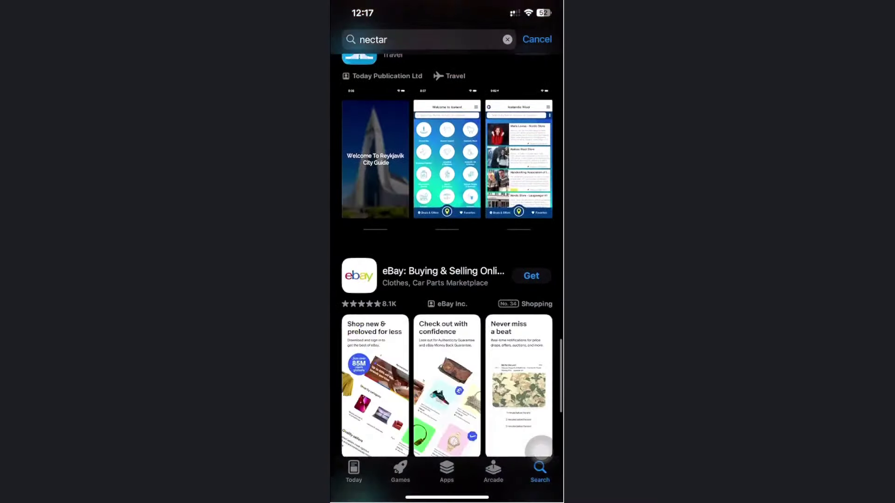
pyautogui.scroll(-5, 447, 280)
pyautogui.scroll(5, 448, 280)
pyautogui.scroll(5, 447, 279)
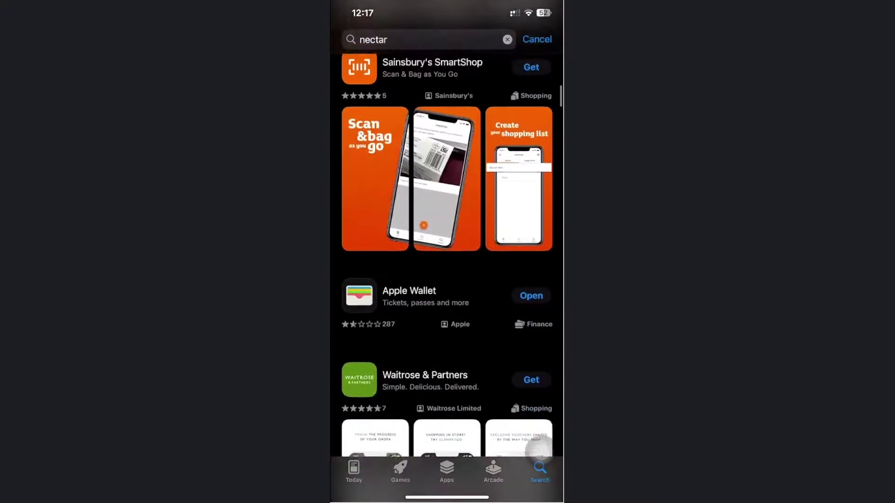
pyautogui.scroll(3, 448, 279)
pyautogui.scroll(-5, 447, 280)
pyautogui.scroll(-2, 448, 280)
pyautogui.scroll(4, 447, 280)
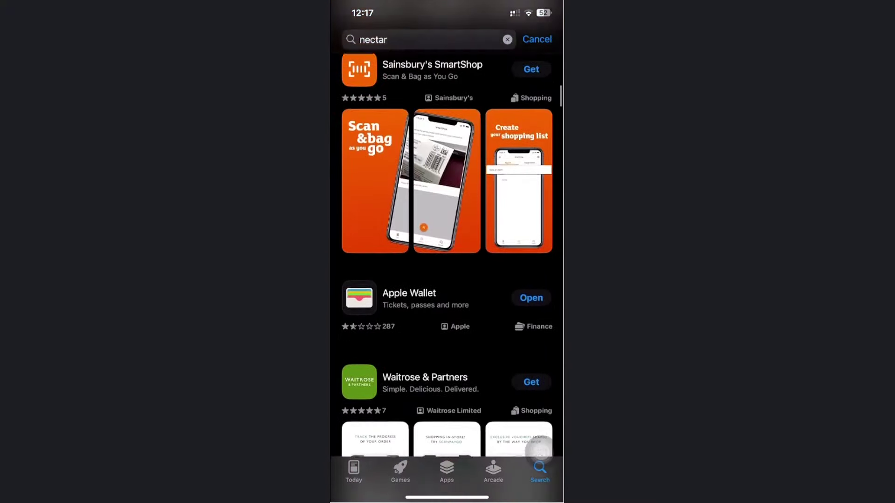
pyautogui.scroll(3, 447, 279)
pyautogui.scroll(4, 448, 280)
pyautogui.scroll(5, 447, 280)
pyautogui.scroll(2, 448, 279)
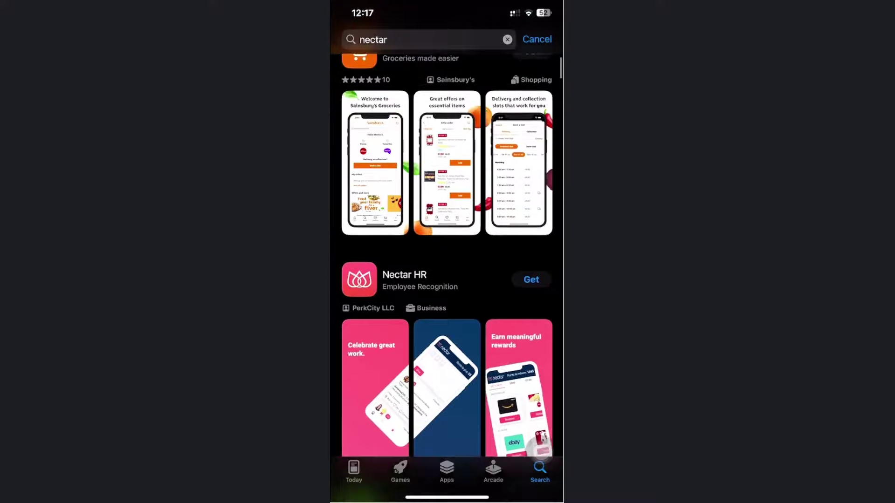
# Swipe up into the app switcher to close the App Store without installing anything
pyautogui.moveTo(447, 498); pyautogui.dragTo(447, 350)
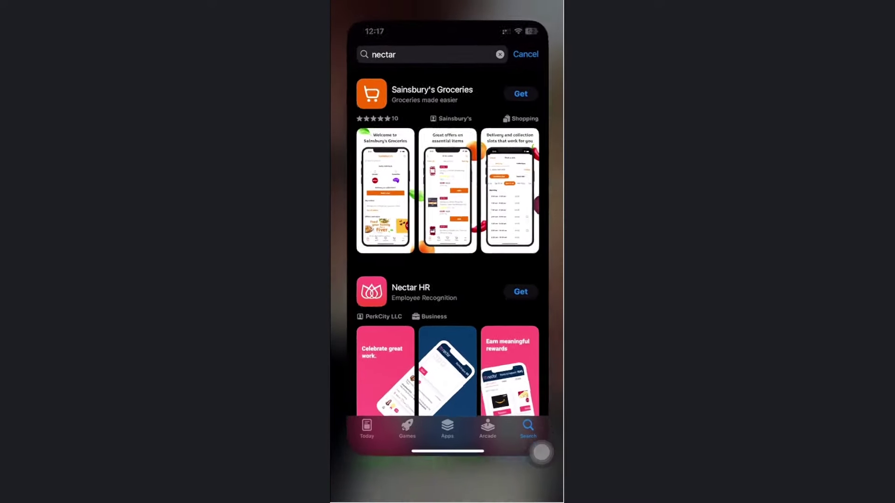